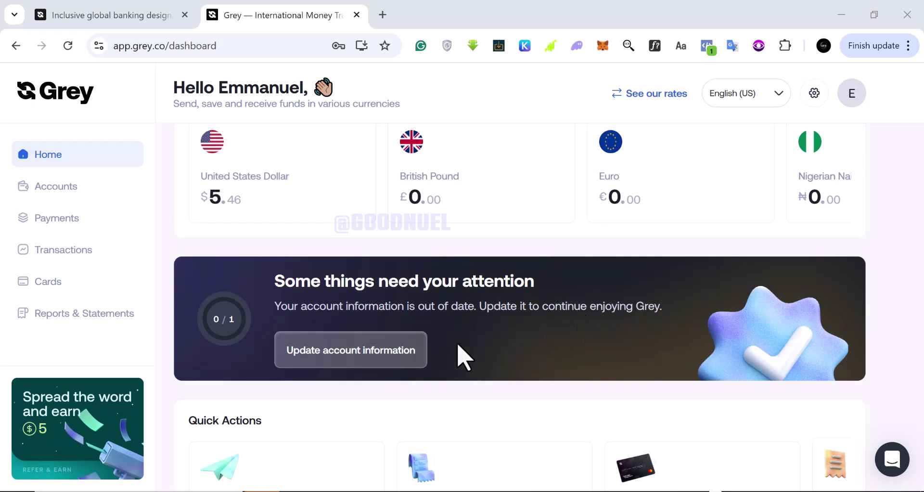
Step: Start updating the account's work information and choose the freelancer option
scroll(464, 356, down, 3)
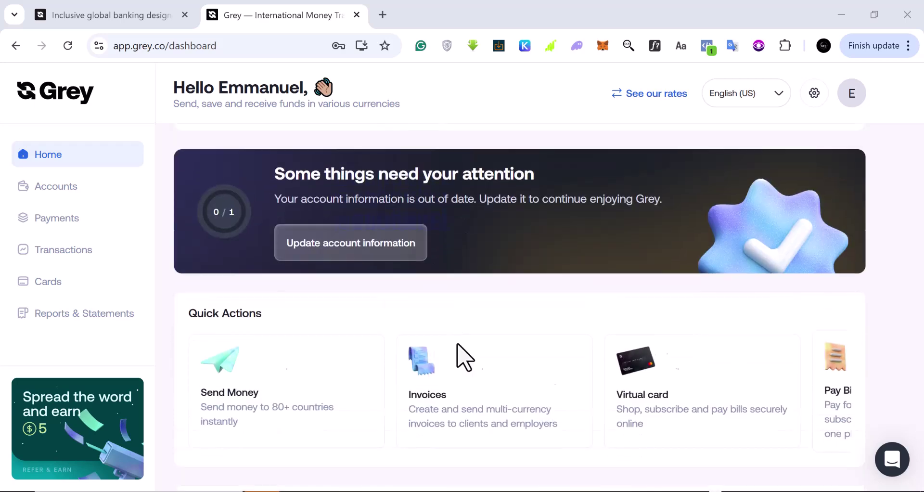
scroll(464, 356, up, 3)
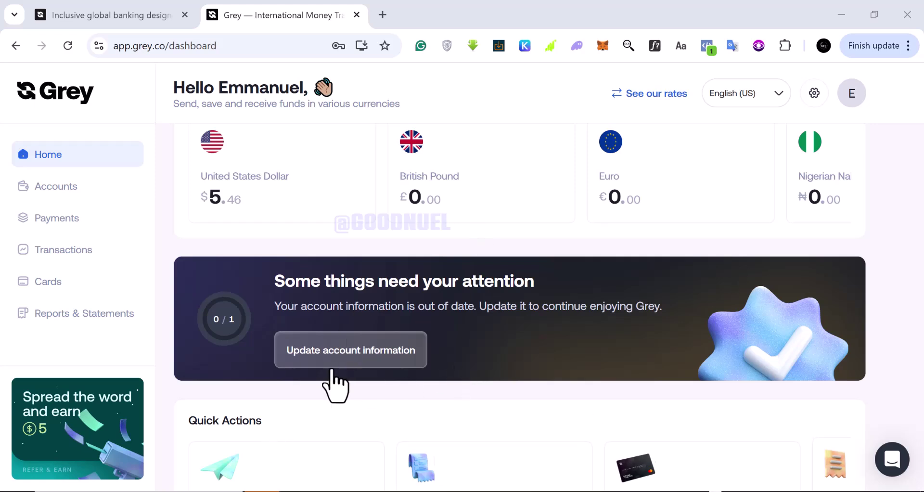
click(352, 360)
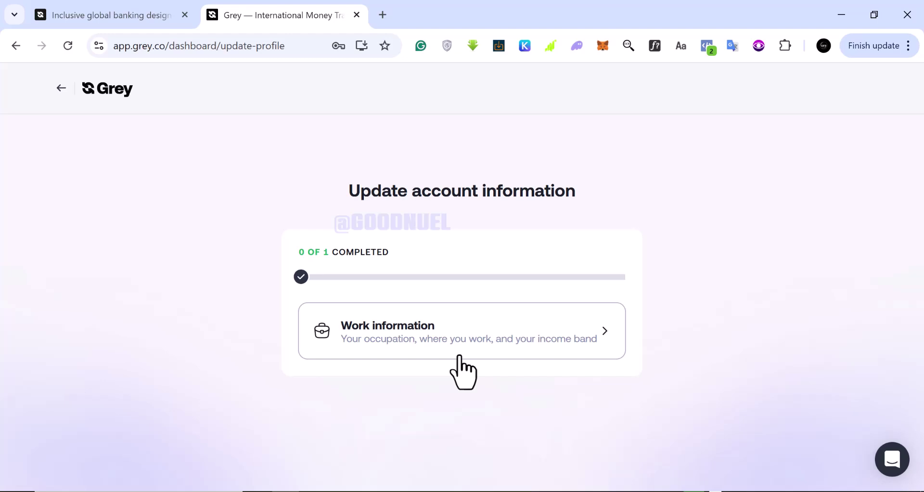
click(603, 357)
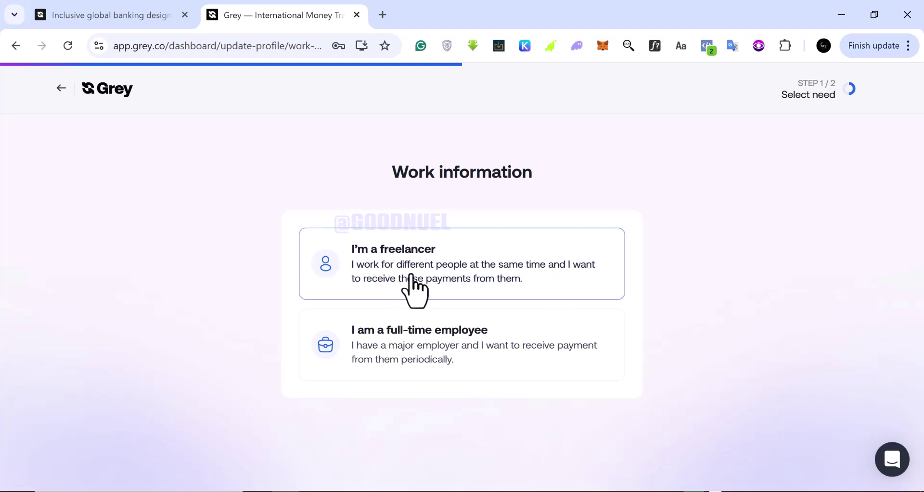
click(487, 281)
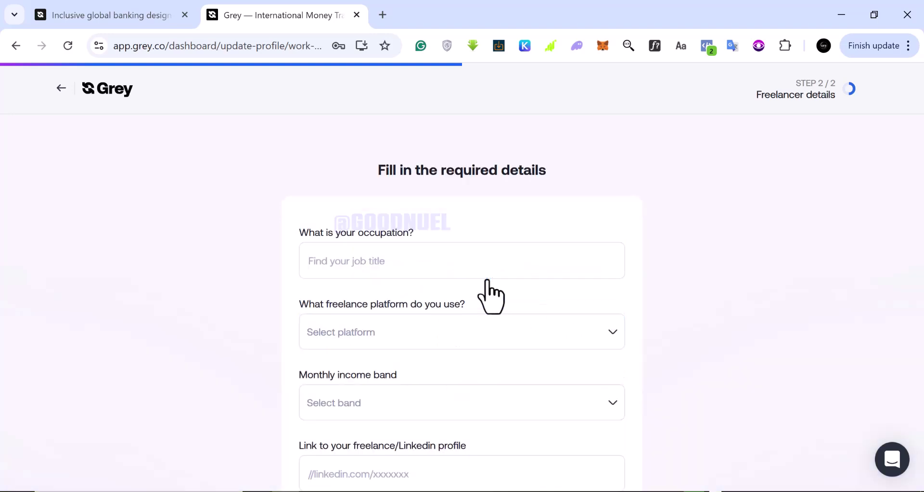
Step: Set the freelance platform to Google Adsense in the freelancer details form
scroll(491, 291, down, 1)
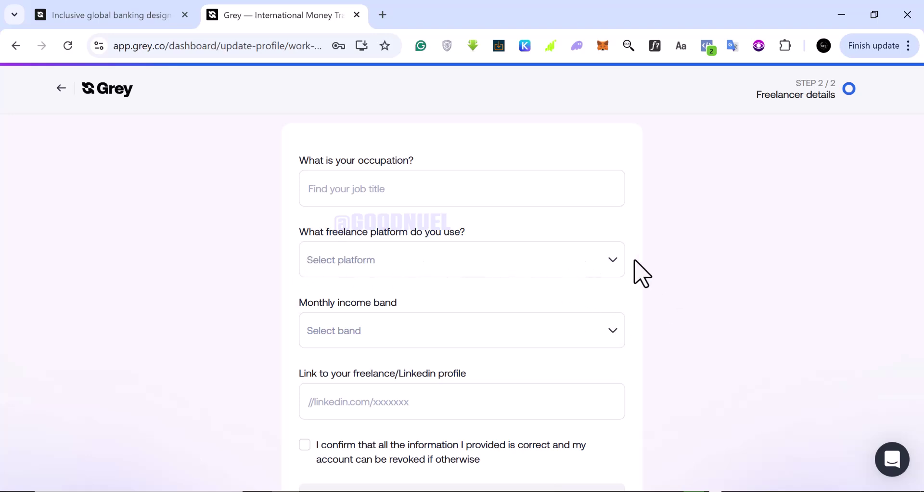
click(612, 263)
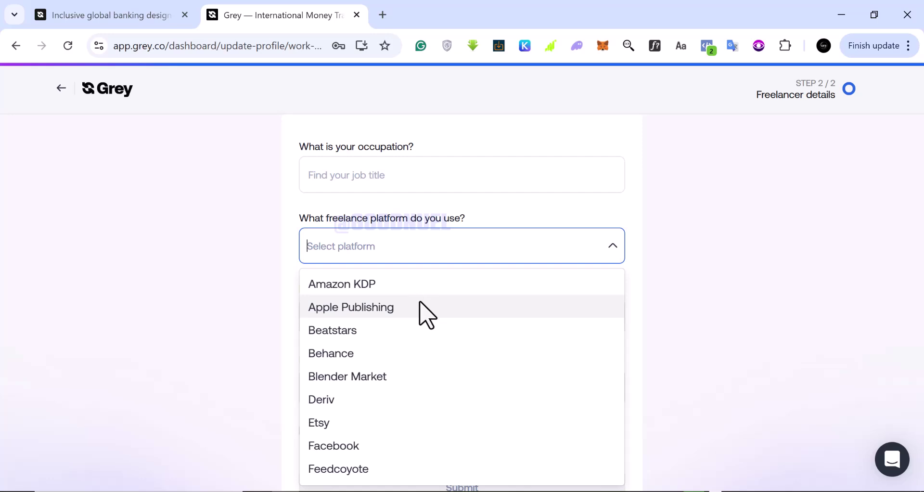
scroll(425, 314, down, 1)
scroll(425, 313, up, 1)
scroll(417, 323, down, 1)
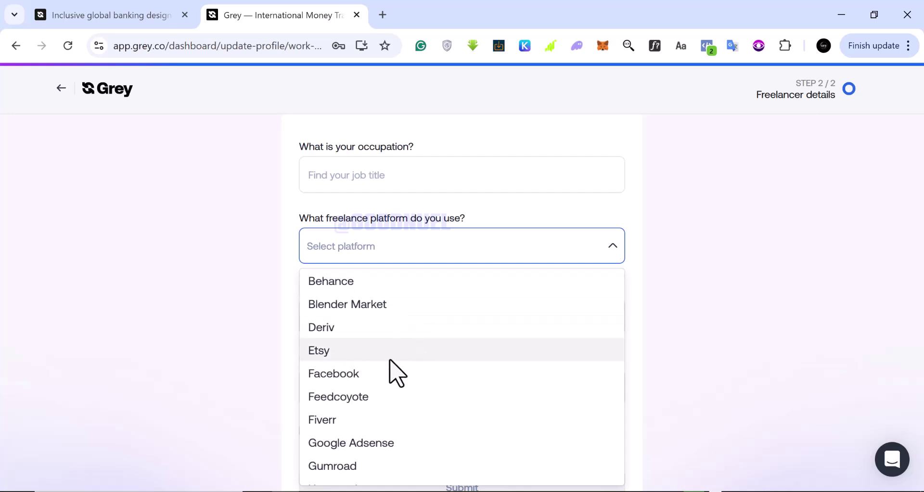
scroll(390, 361, down, 2)
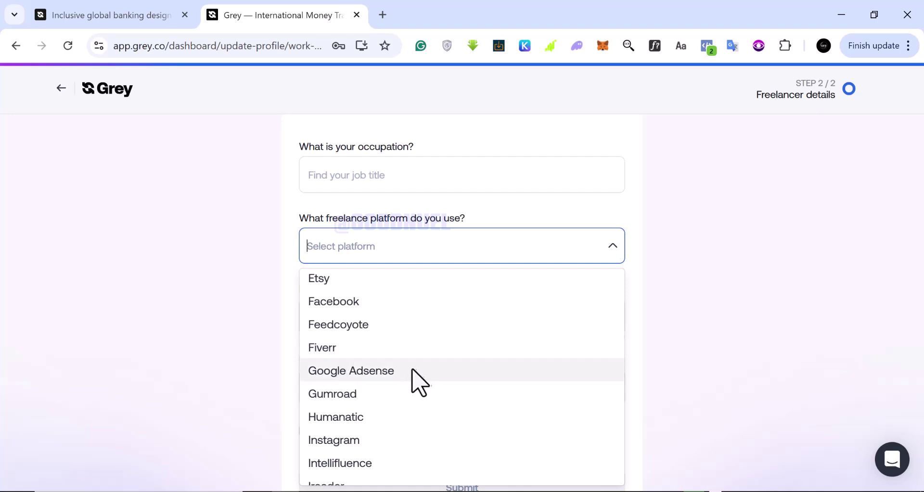
scroll(417, 380, down, 2)
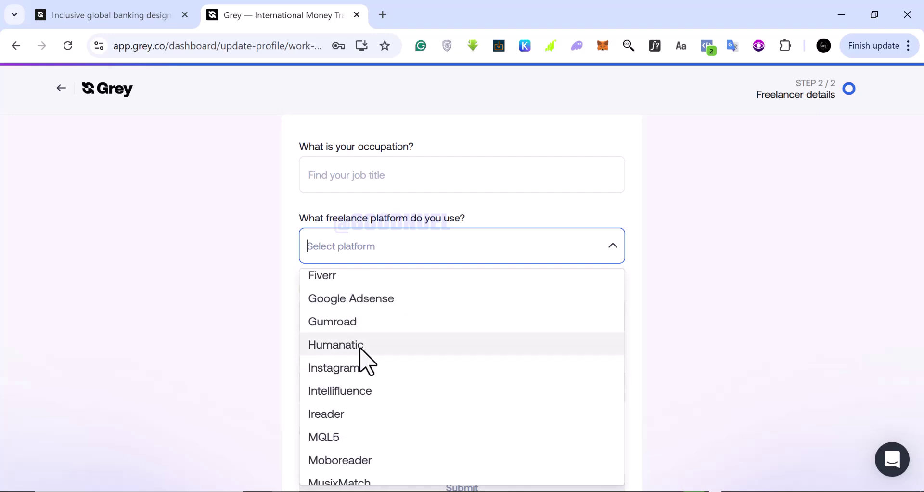
scroll(368, 356, down, 2)
scroll(367, 348, down, 5)
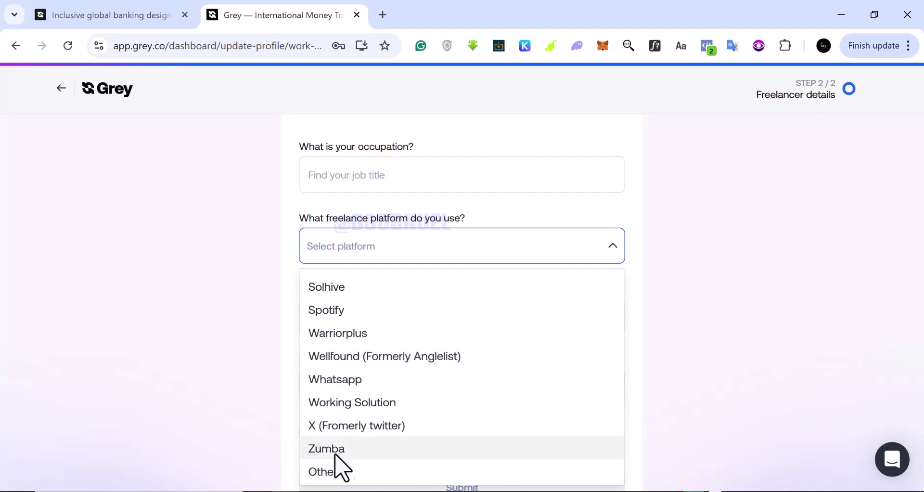
scroll(360, 441, up, 5)
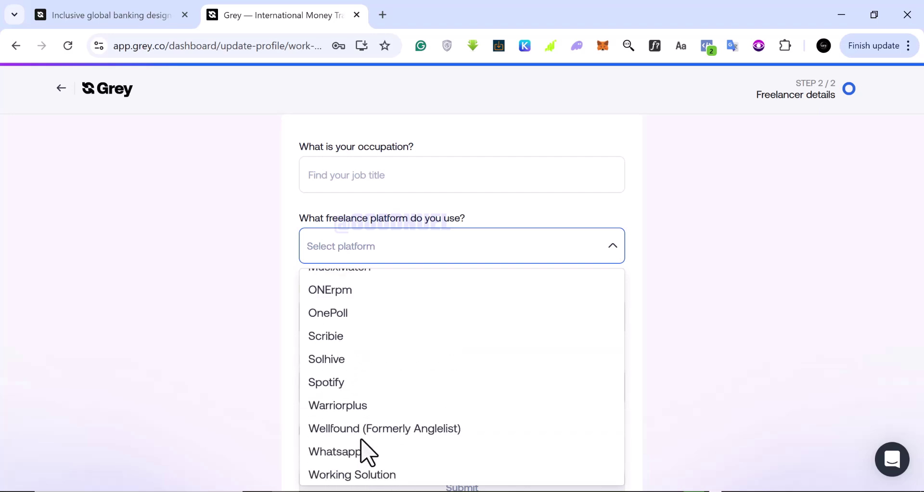
scroll(385, 423, up, 2)
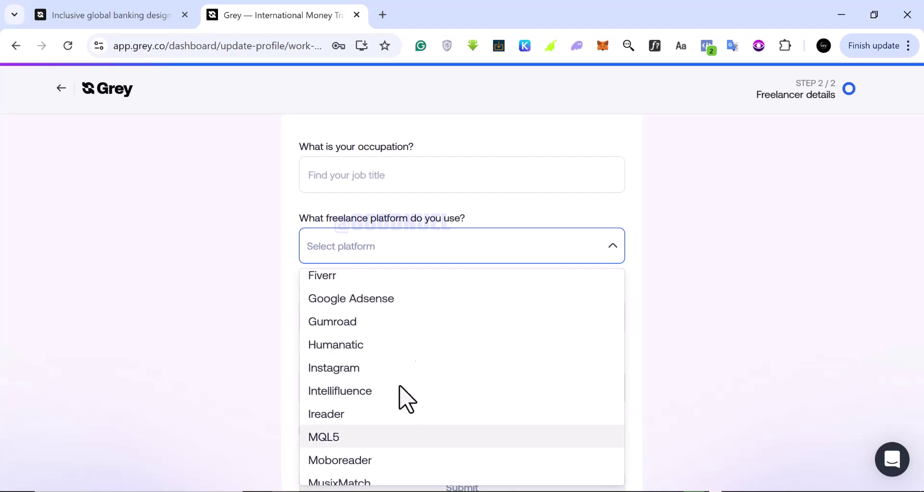
click(384, 306)
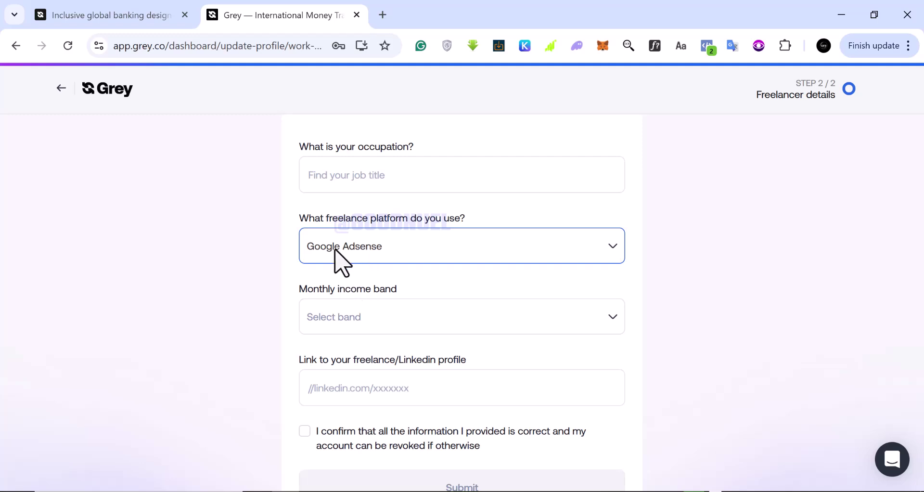
Step: Open the occupation search and look through the job titles that match C
click(374, 175)
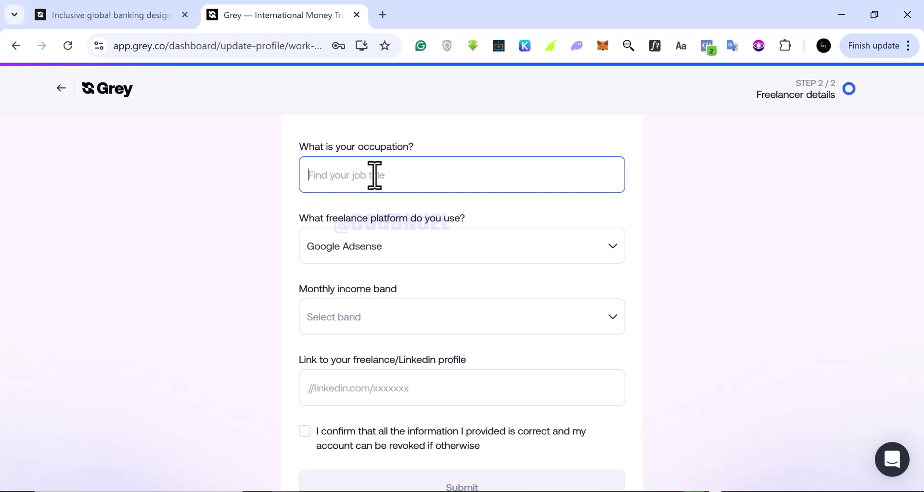
click(374, 175)
text(c)
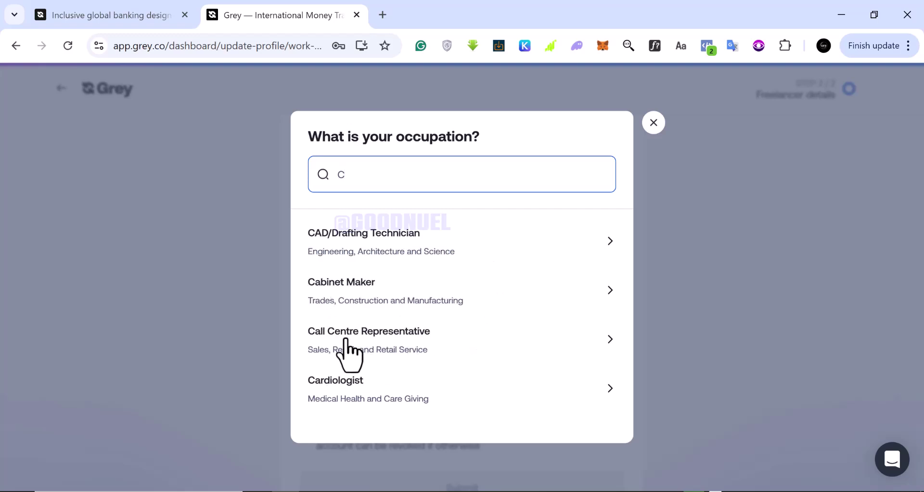
scroll(383, 360, down, 2)
scroll(388, 371, down, 6)
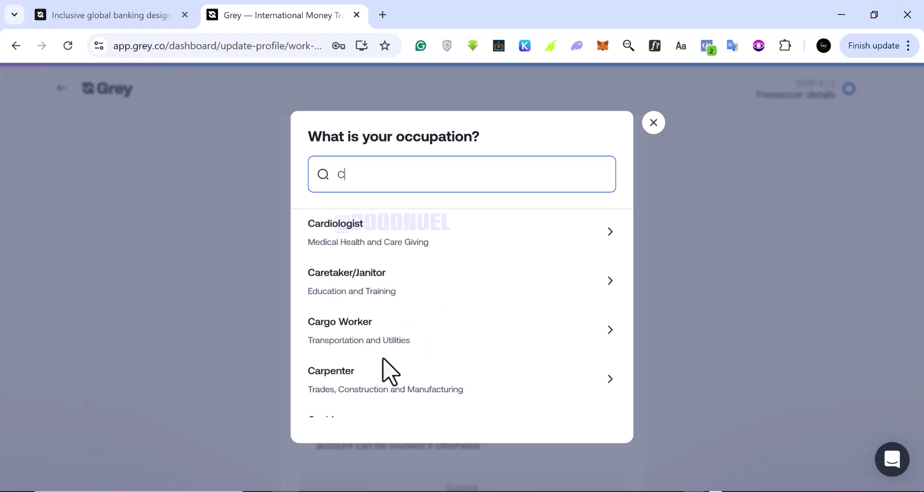
scroll(388, 373, down, 5)
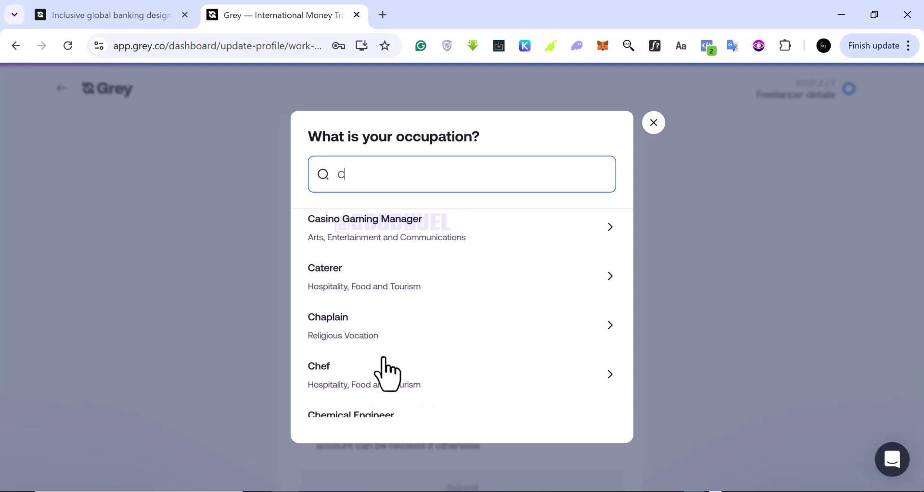
scroll(383, 372, down, 3)
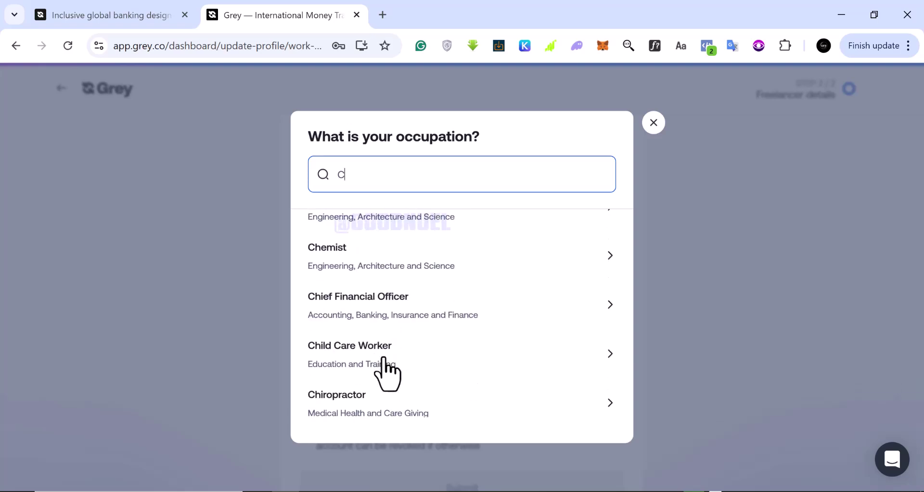
Step: Search the job titles for PUBLISH and set the occupation to Publisher
click(344, 181)
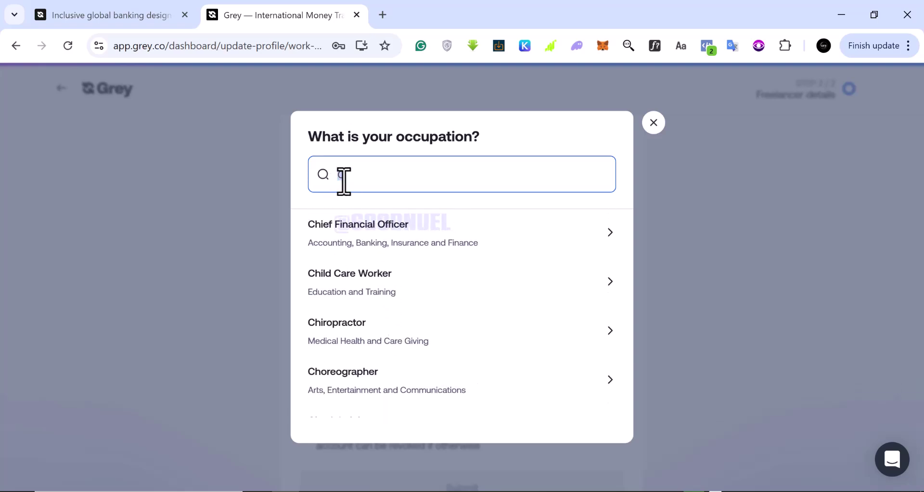
text(F)
text(r)
text(BLISH)
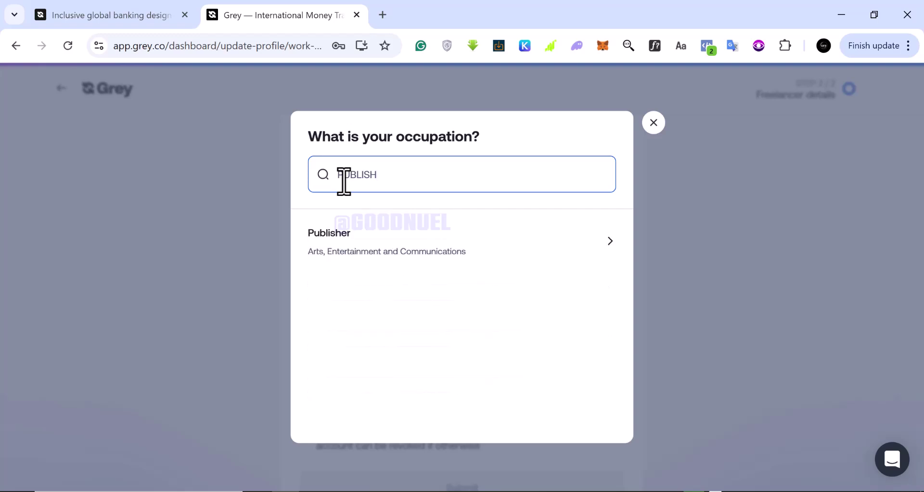
click(377, 256)
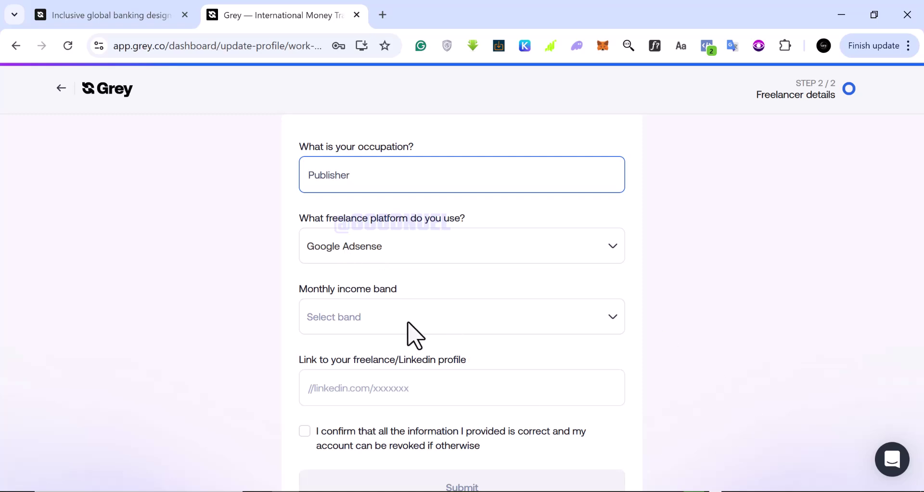
Step: Set the monthly income band to $501 - $1,000
click(611, 319)
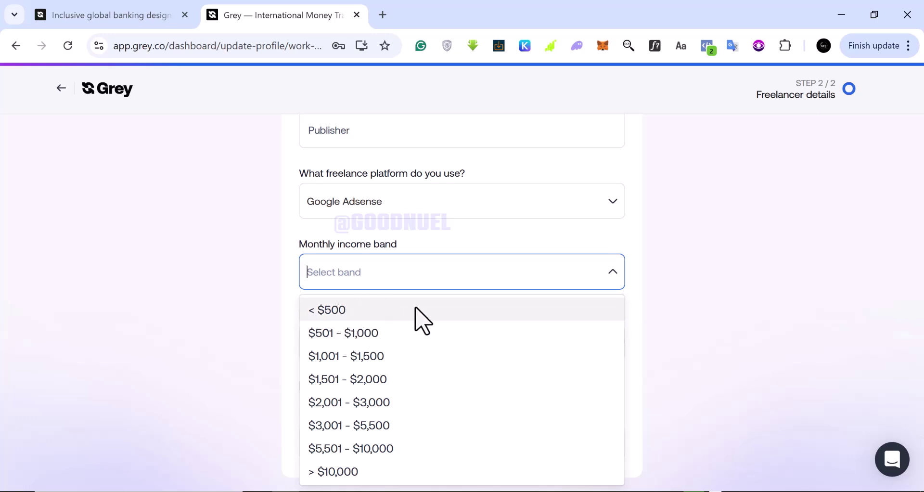
click(313, 333)
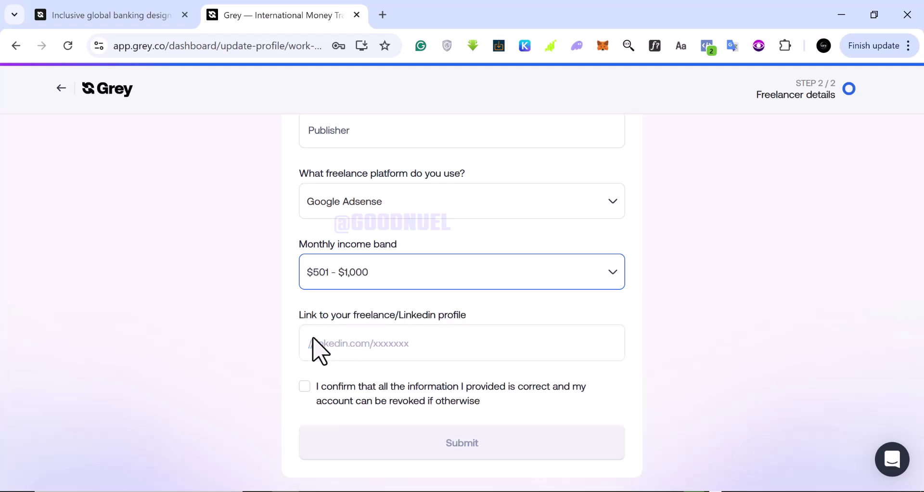
click(607, 273)
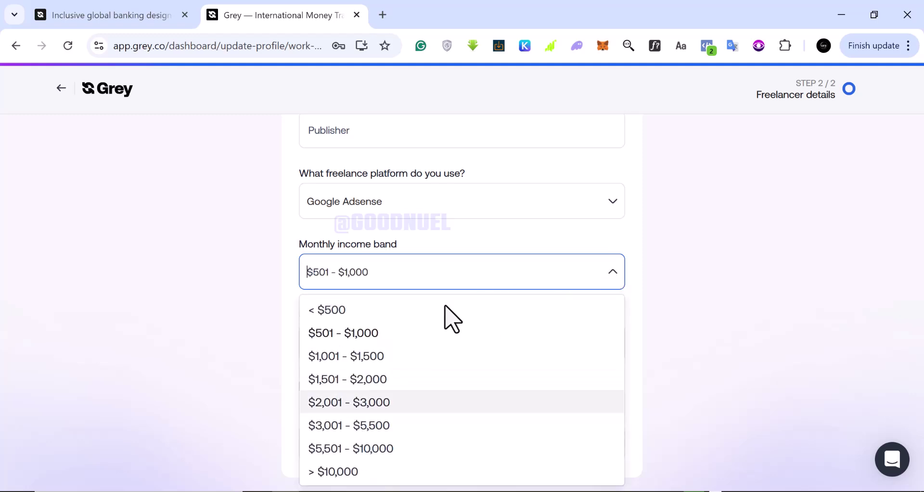
click(414, 283)
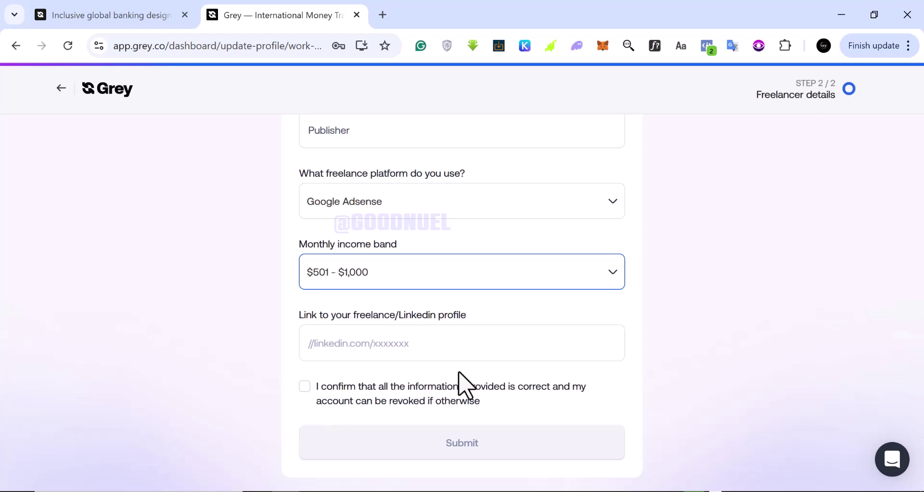
Step: Open the YouTube channel in a new browser tab and paste its URL as the freelance profile link in the Grey form
click(384, 18)
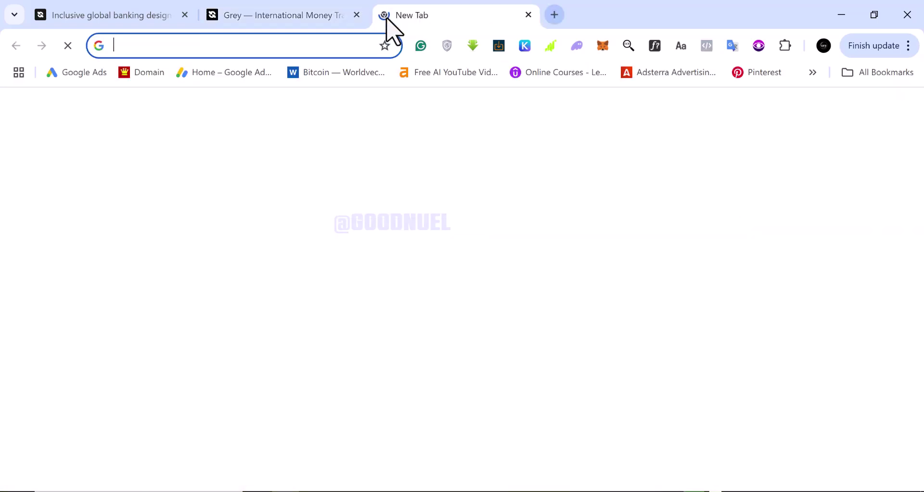
text(YOU)
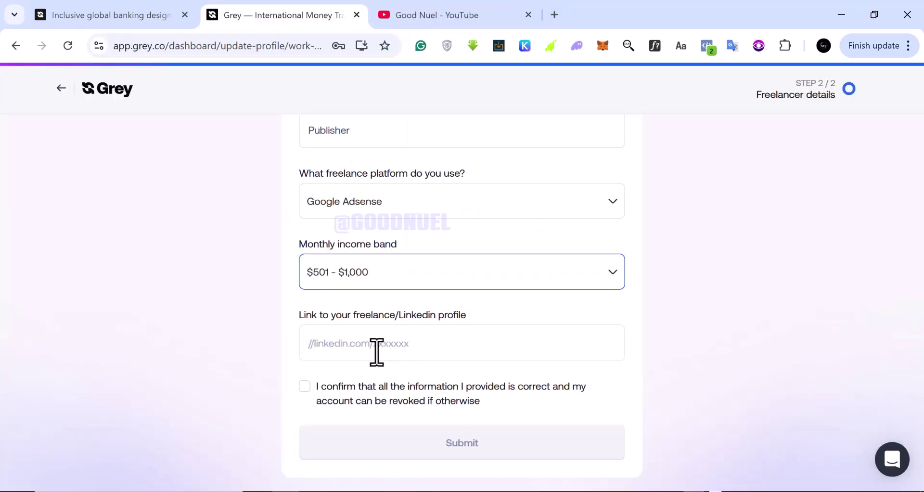
click(373, 346)
right_click(373, 346)
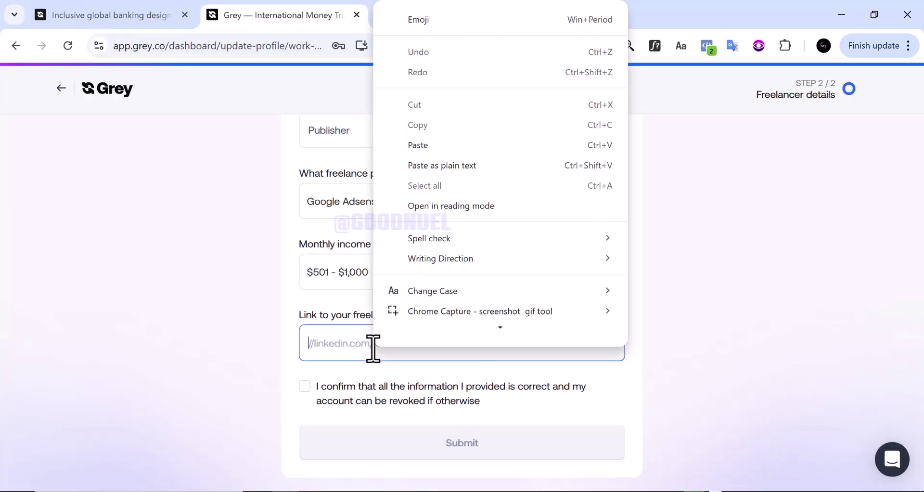
click(421, 156)
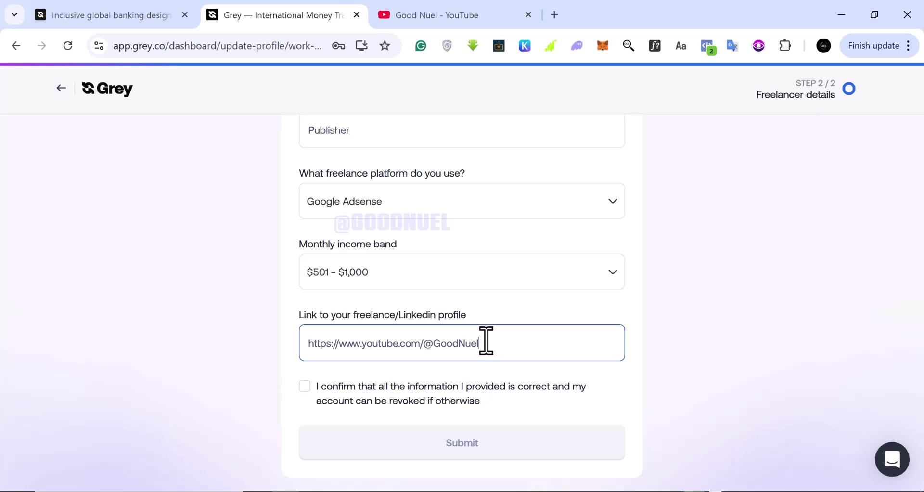
Step: Confirm that the provided information is correct and submit the freelancer details
click(305, 386)
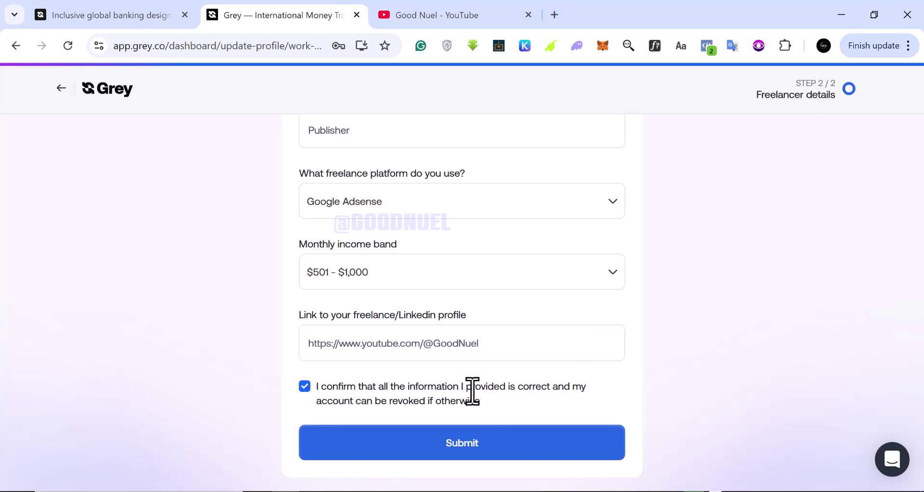
click(486, 443)
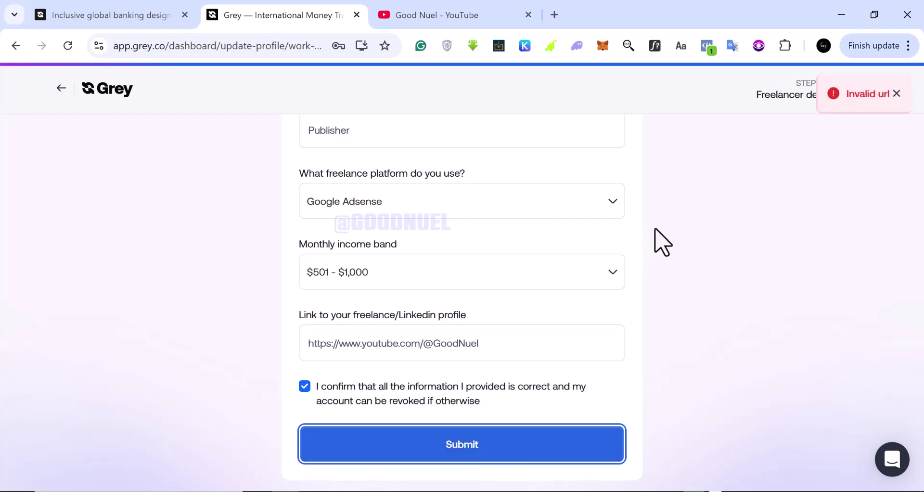
click(340, 349)
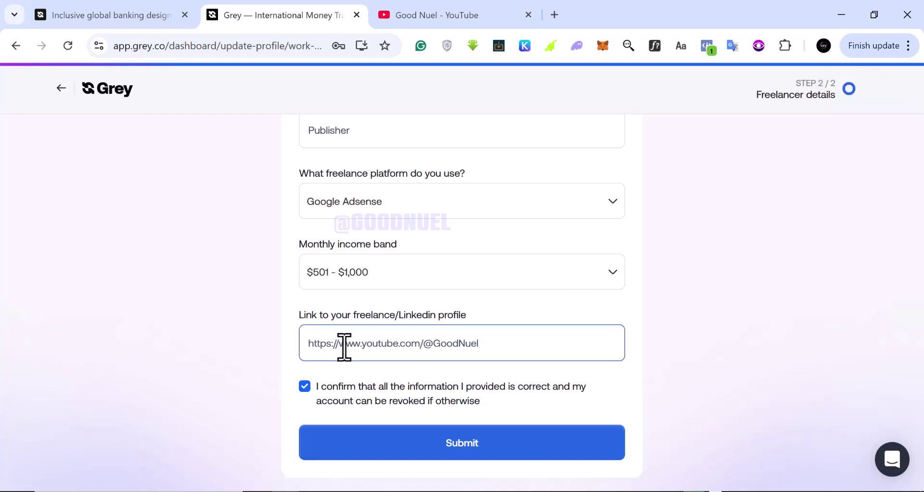
key(BackSpace)
key(BackSpace)
key(BackSpace)
key(BackSpace)
key(BackSpace)
key(BackSpace)
key(BackSpace)
key(BackSpace)
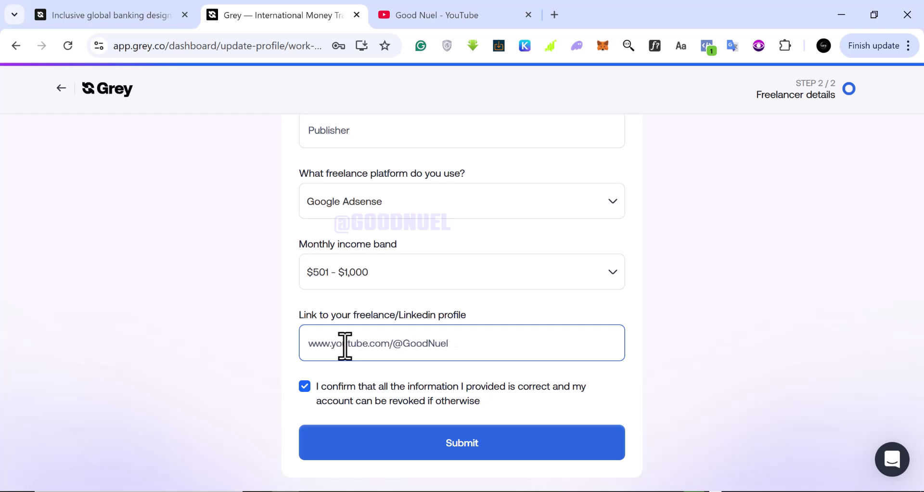
click(433, 442)
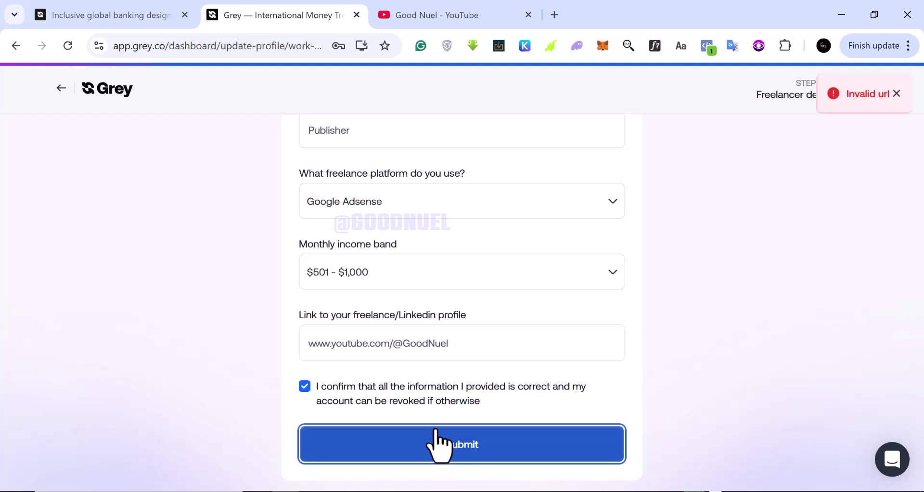
Step: Replace the YouTube link in the freelance profile field with the full LinkedIn profile URL and submit the freelancer details
triple_click(471, 350)
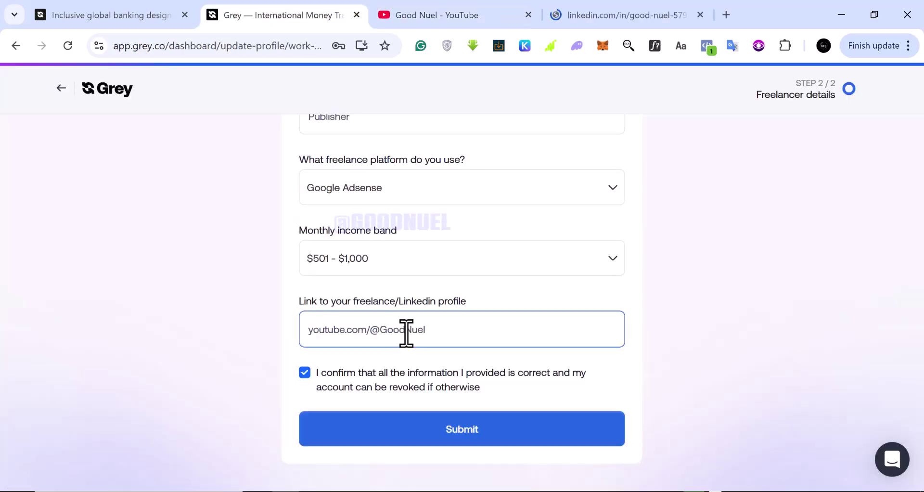
triple_click(407, 331)
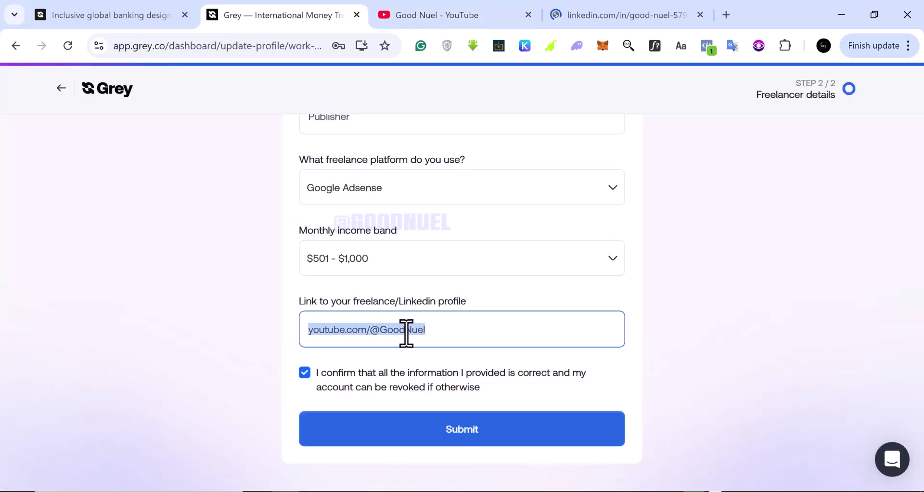
right_click(406, 332)
click(456, 111)
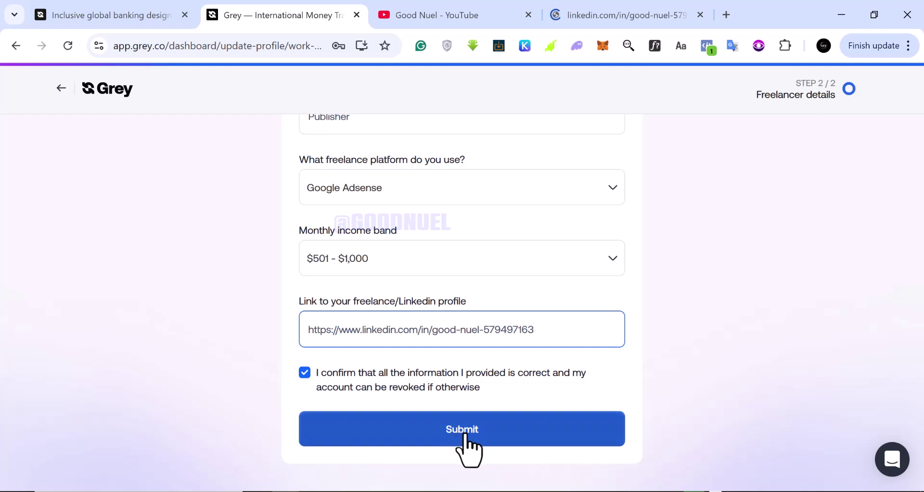
click(451, 439)
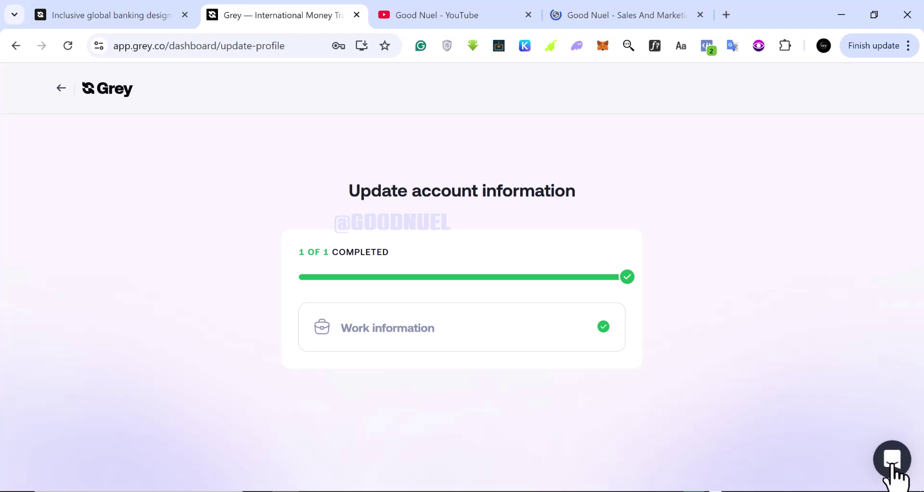
Step: Return to the account dashboard and look over the balances, quick actions and recent transactions
click(123, 103)
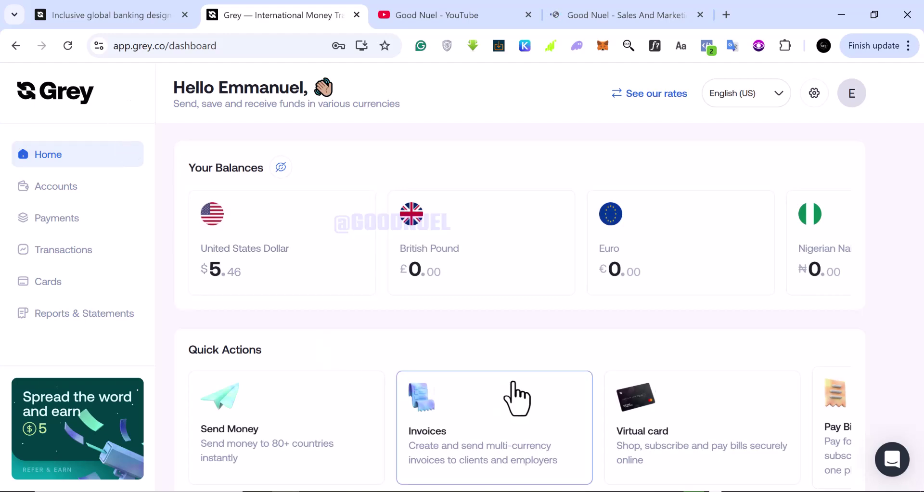
scroll(516, 398, down, 7)
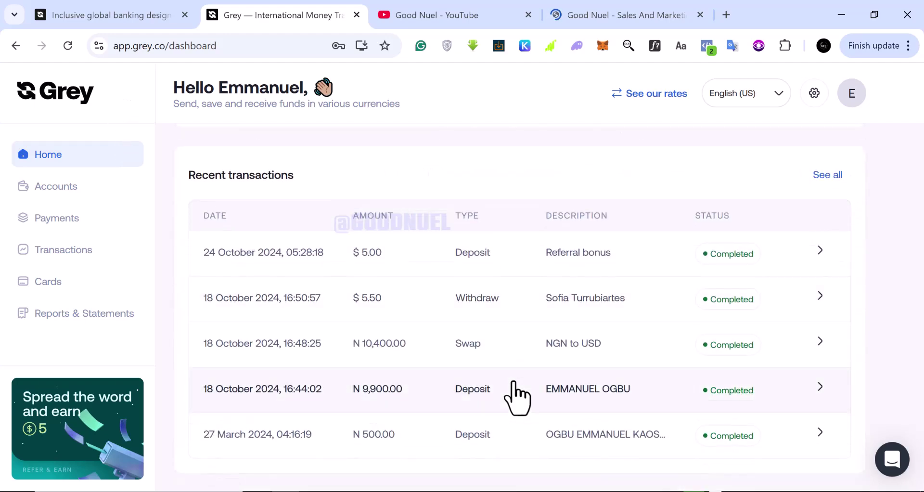
scroll(516, 398, up, 7)
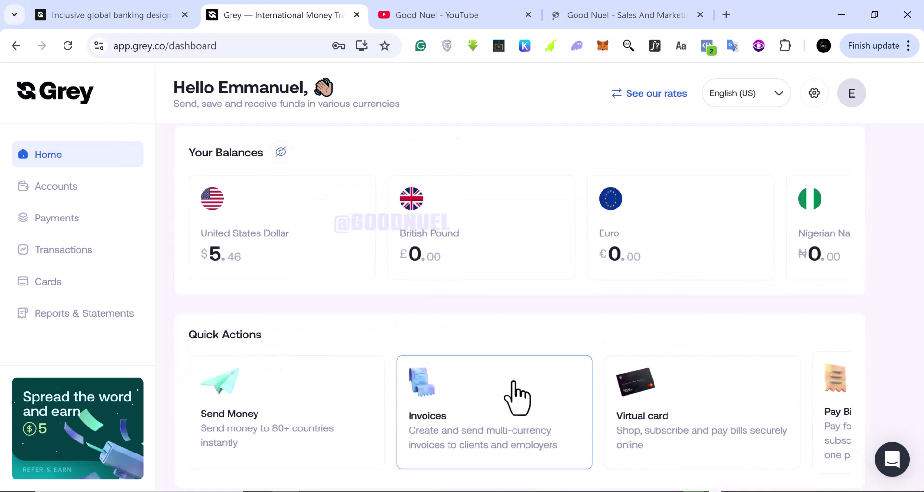
scroll(517, 398, up, 1)
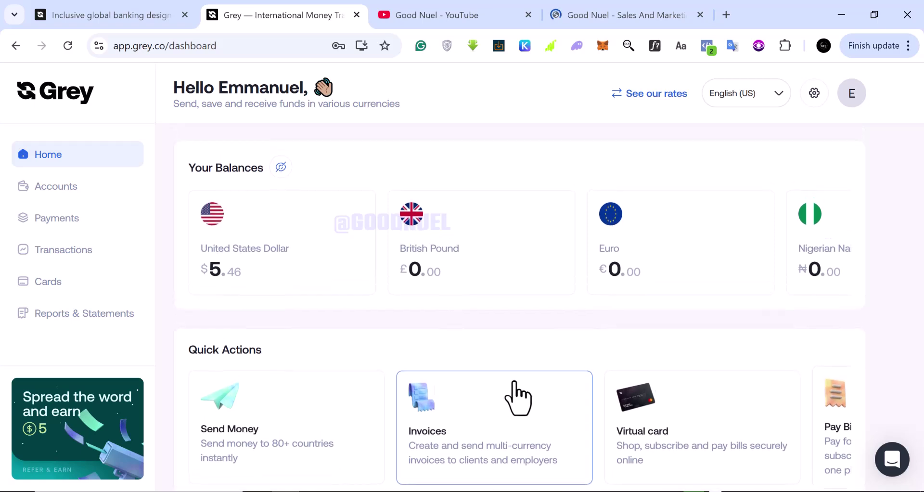